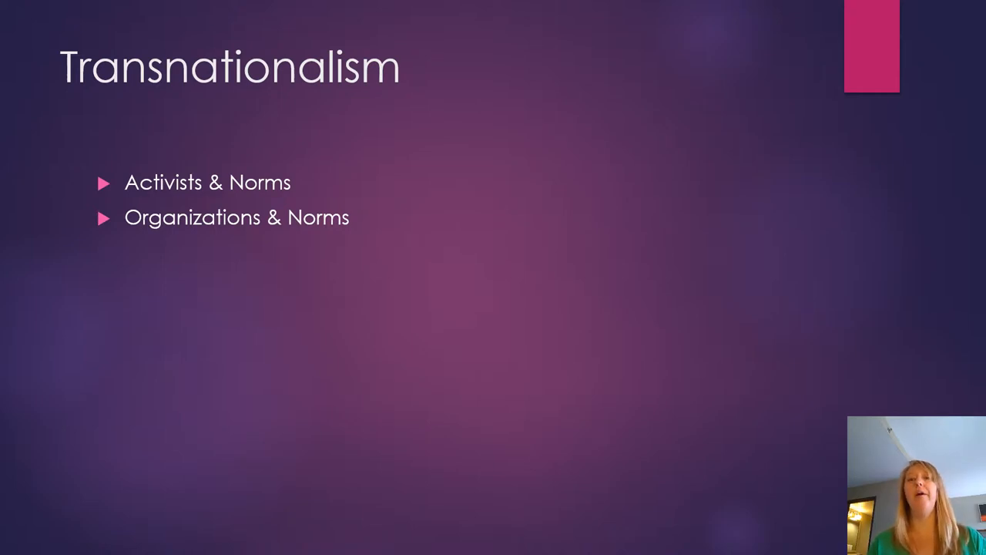
- Advance the slideshow to the EU-LGBTQ Reader Crawl co-link network map
key(Right)
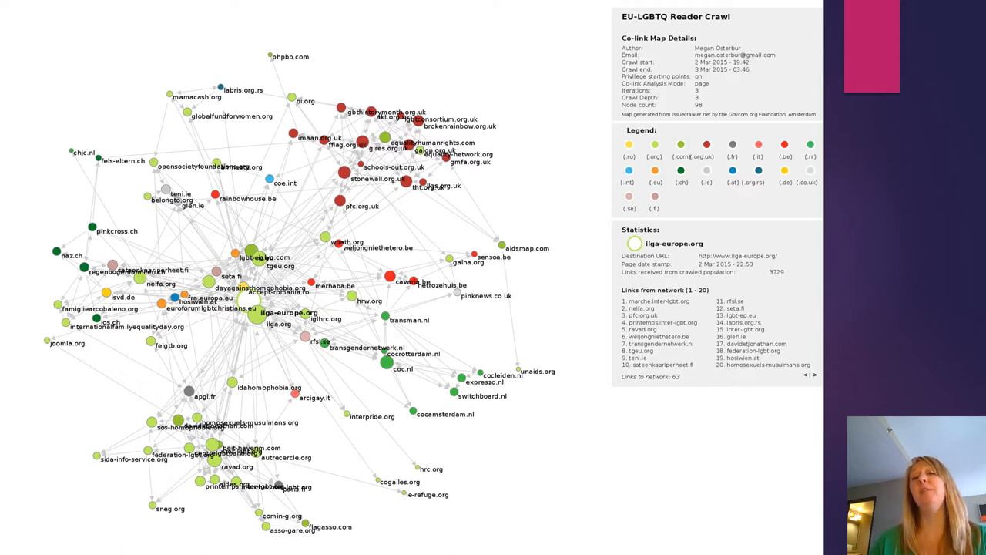
- Advance the slideshow to the Pink Links Africa co-link map
key(Right)
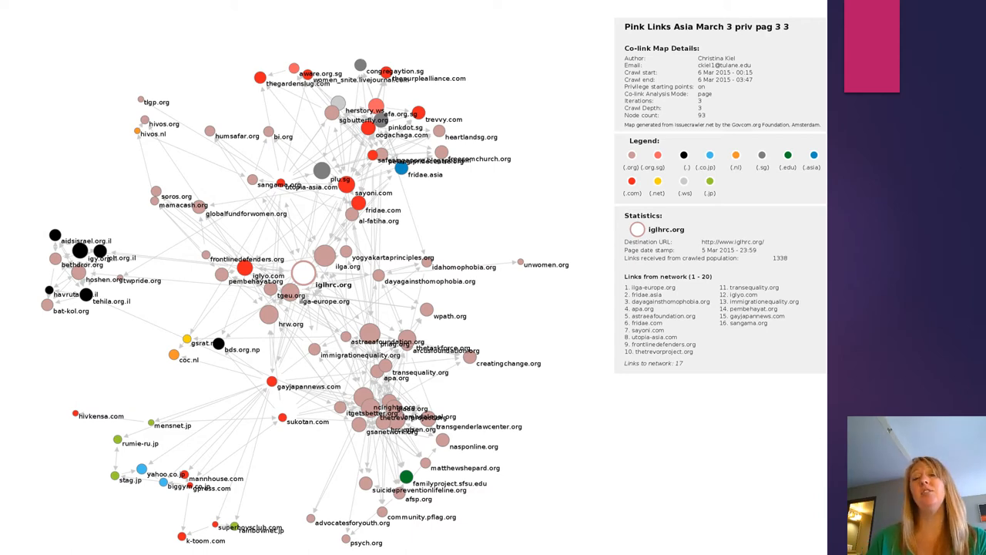
- Advance the slideshow from the ANZAP Crawl map toward the Pink Links S America map
key(Right)
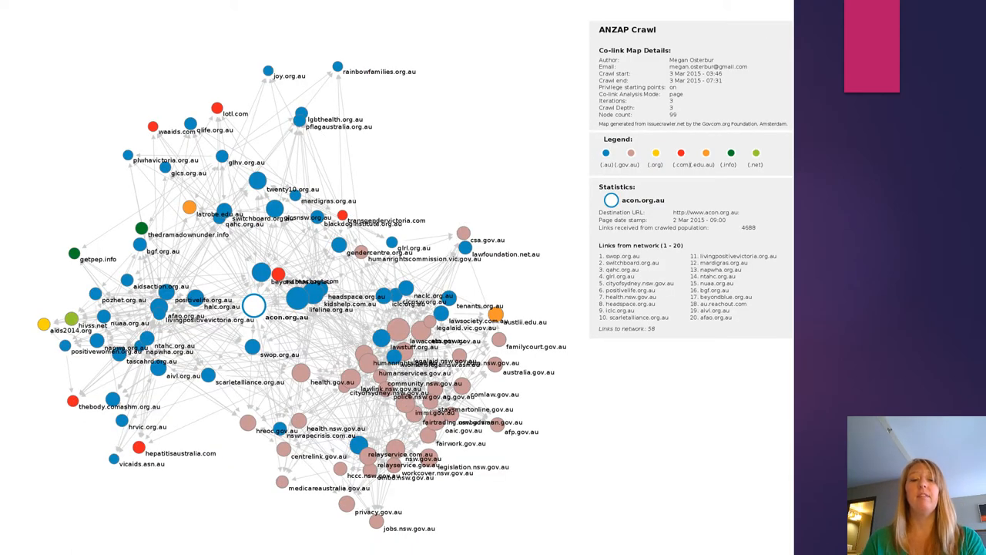